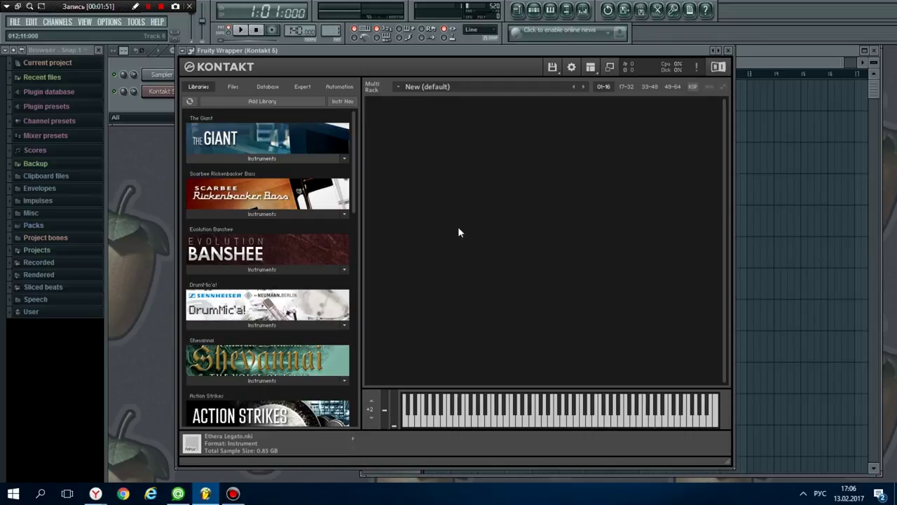
Step: Start adding a library and browse the target folders to the personal folder on drive H:
click(258, 101)
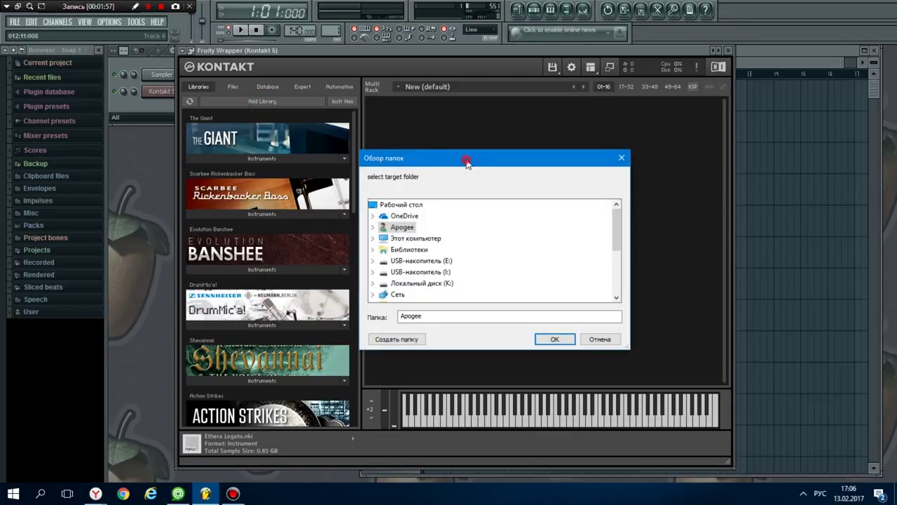
drag(467, 160, 456, 132)
click(373, 214)
scroll(423, 231, down, 1)
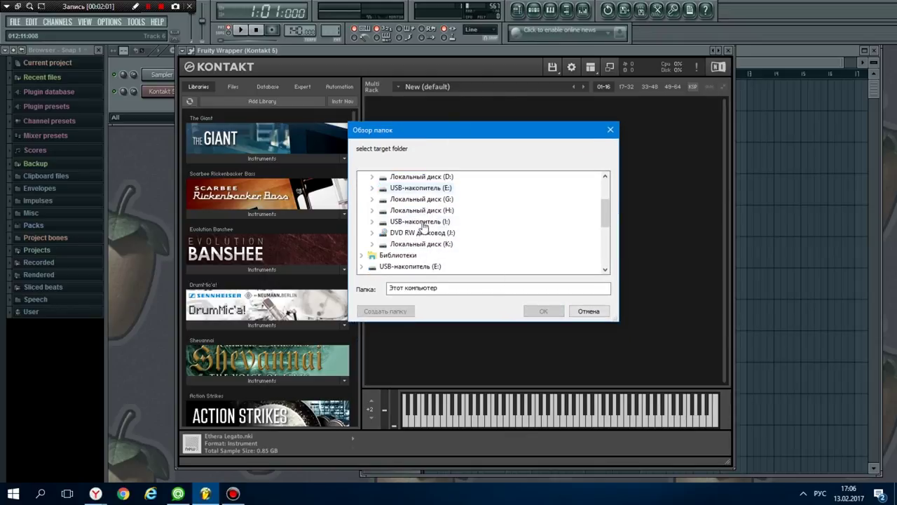
click(413, 210)
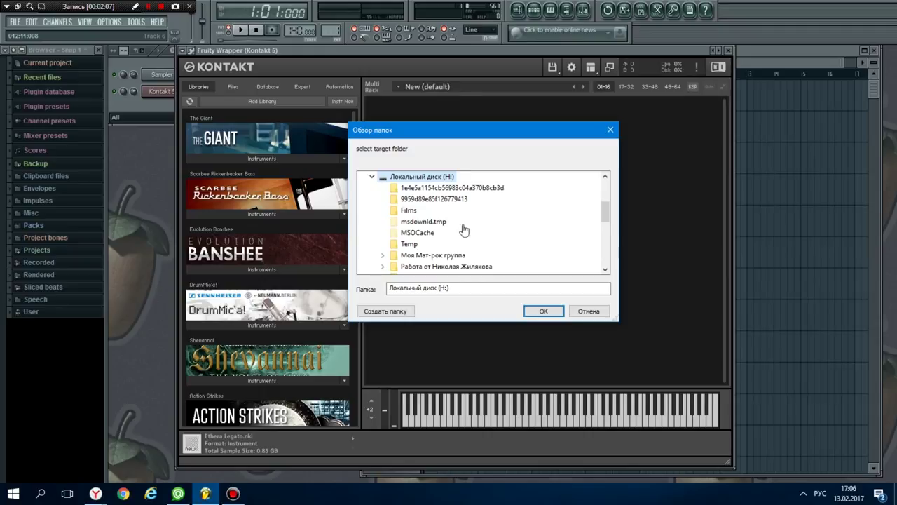
scroll(461, 225, down, 2)
click(449, 221)
scroll(445, 233, down, 2)
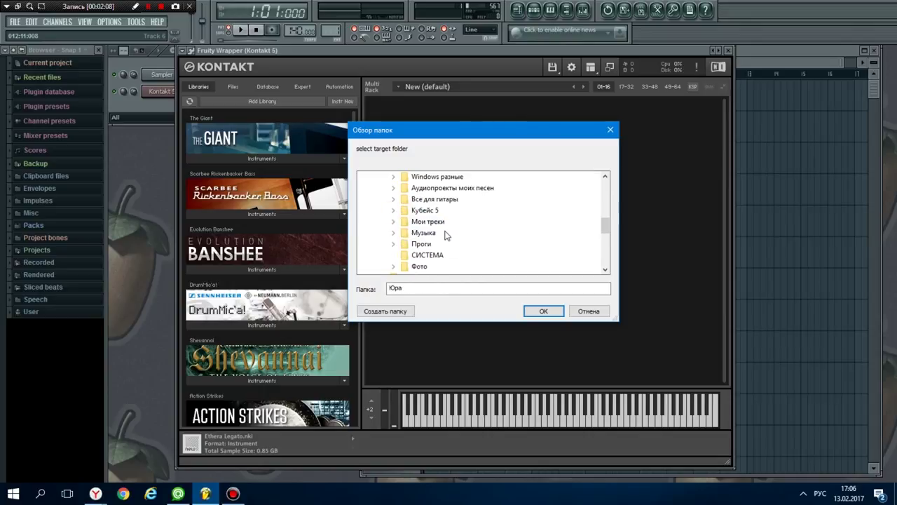
scroll(434, 231, up, 2)
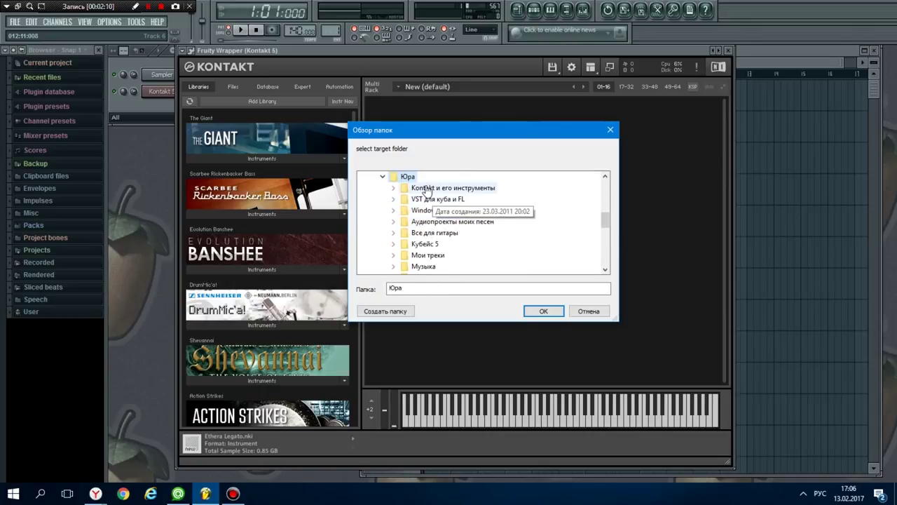
Step: Try to add the Zero G - Ethera 2.0 folder inside "Kontakt и его инструменты" as a library
click(438, 187)
scroll(448, 233, down, 3)
scroll(448, 234, down, 8)
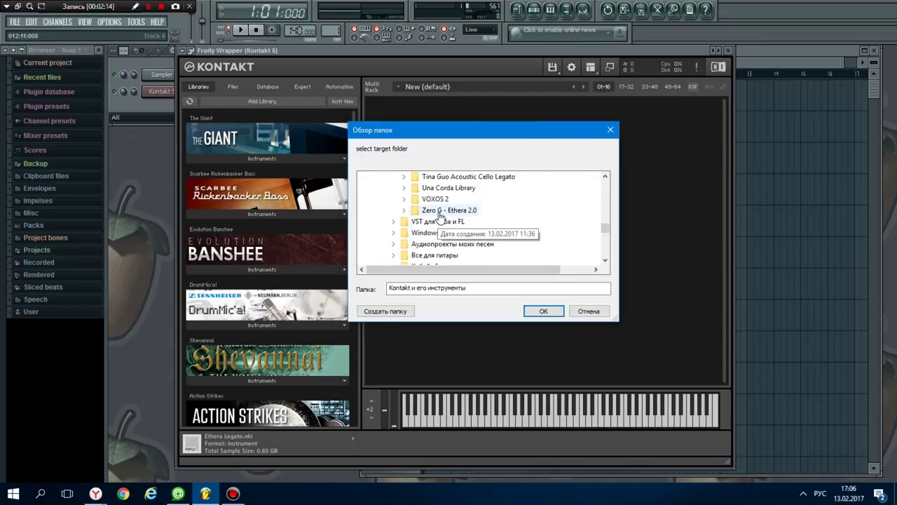
click(440, 210)
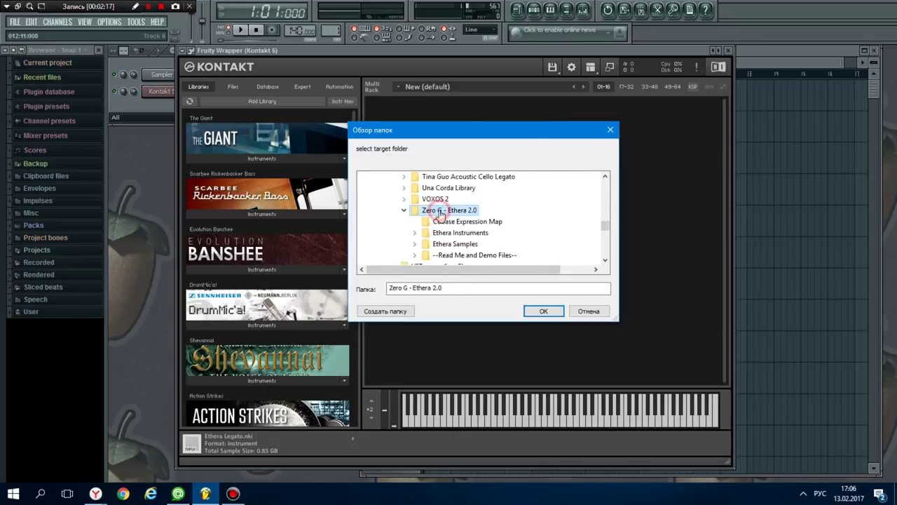
scroll(469, 235, down, 1)
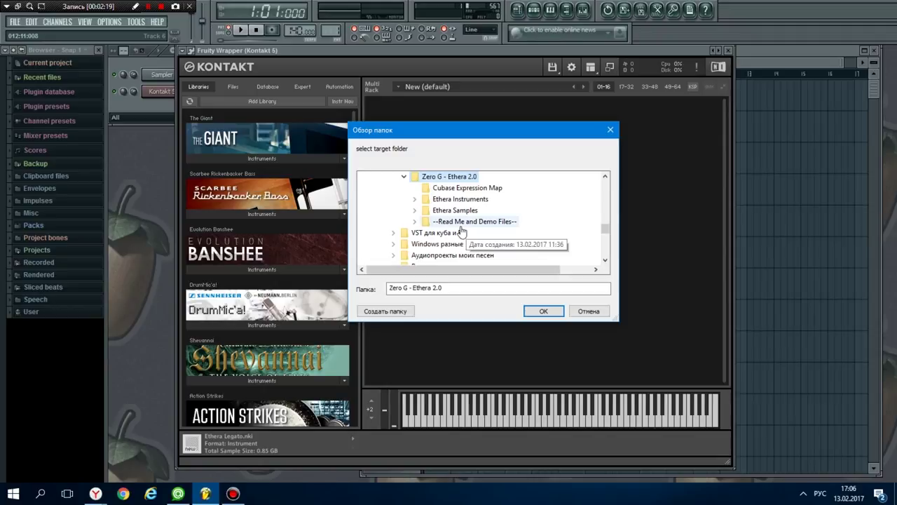
click(544, 311)
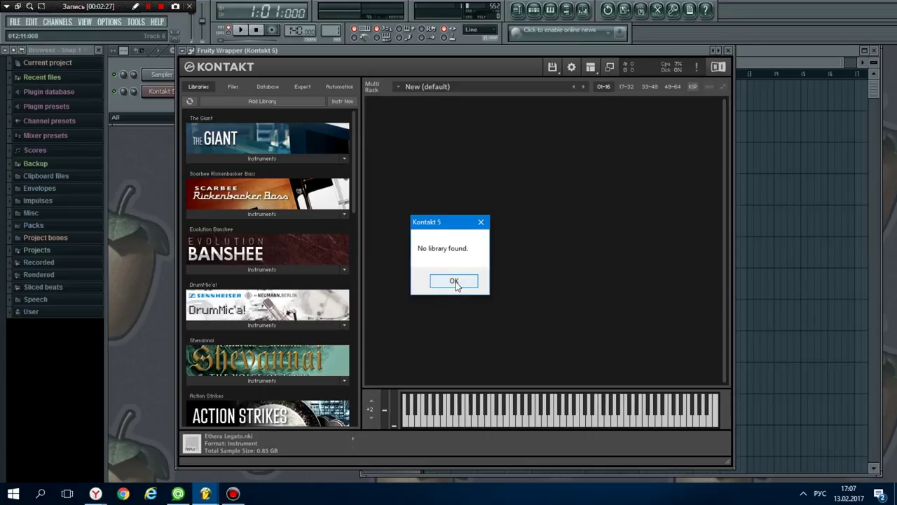
click(454, 282)
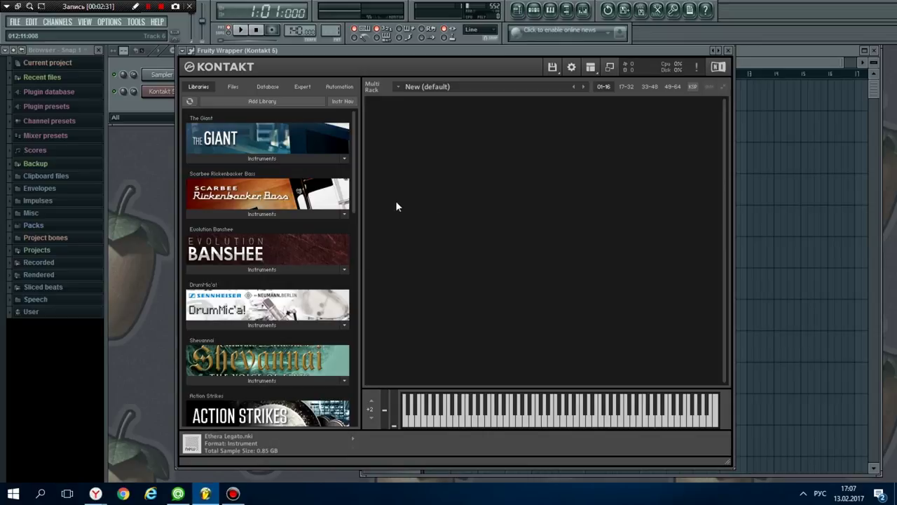
Step: Browse drive H: in Kontakt's file browser down to the folder that holds the Kontakt libraries
click(232, 86)
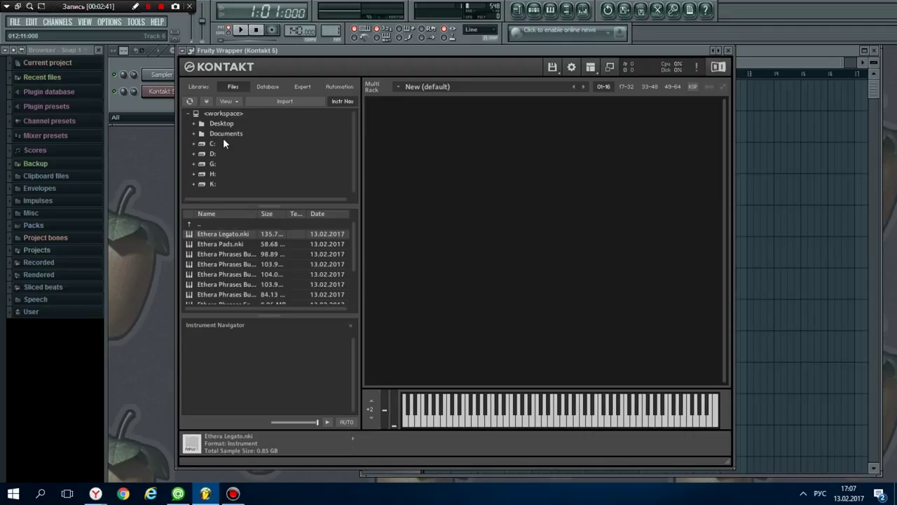
click(203, 174)
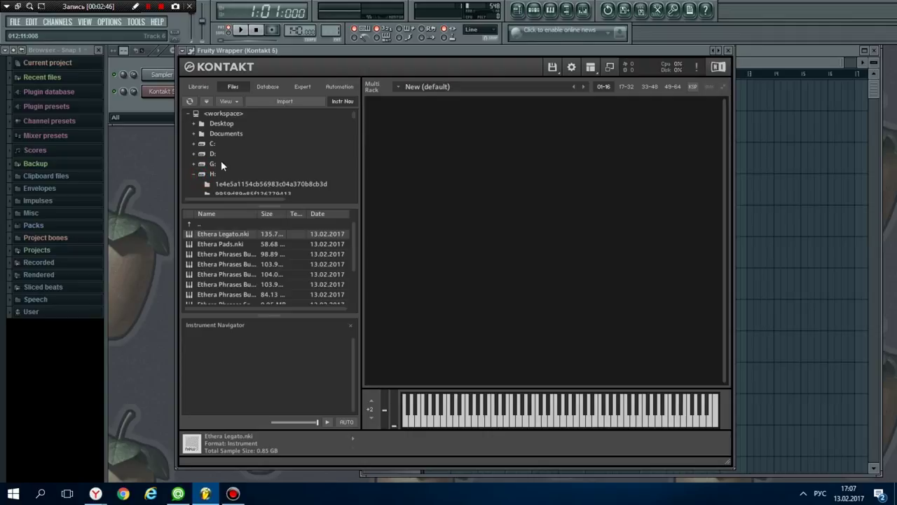
scroll(223, 166, down, 3)
scroll(222, 166, up, 5)
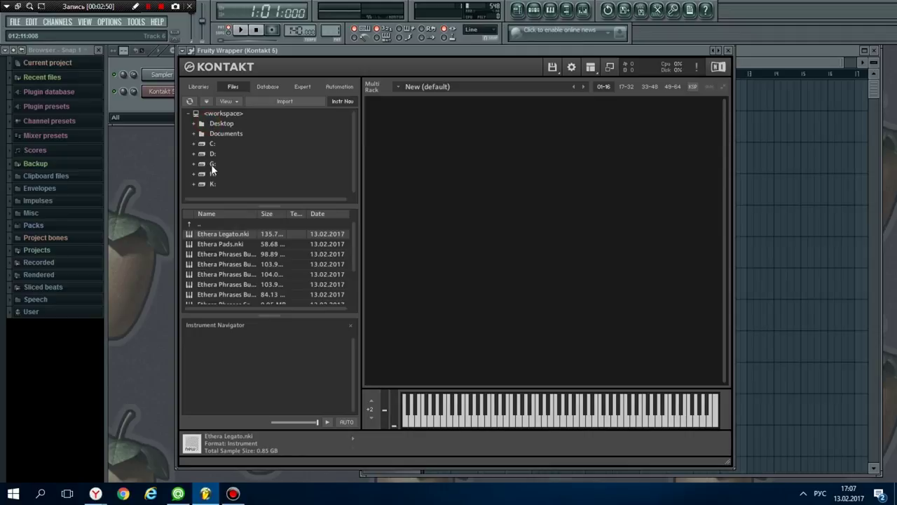
scroll(227, 167, down, 3)
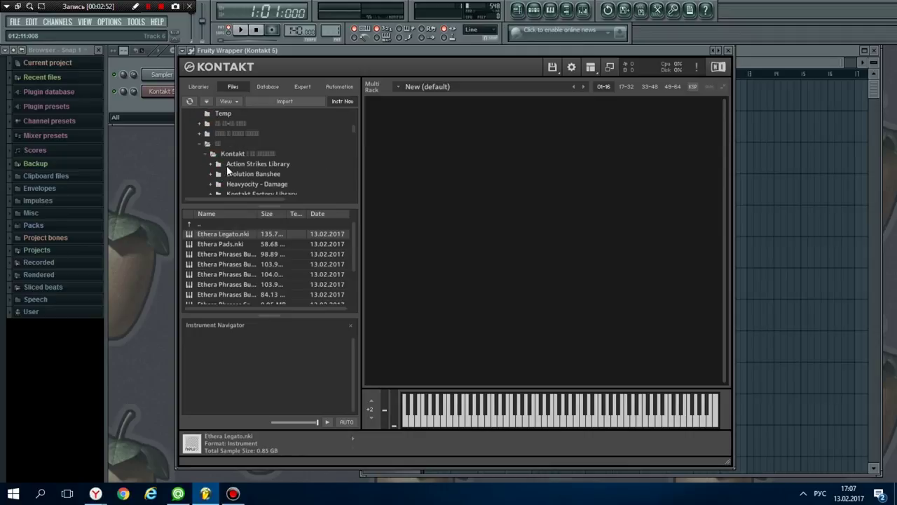
scroll(243, 165, down, 3)
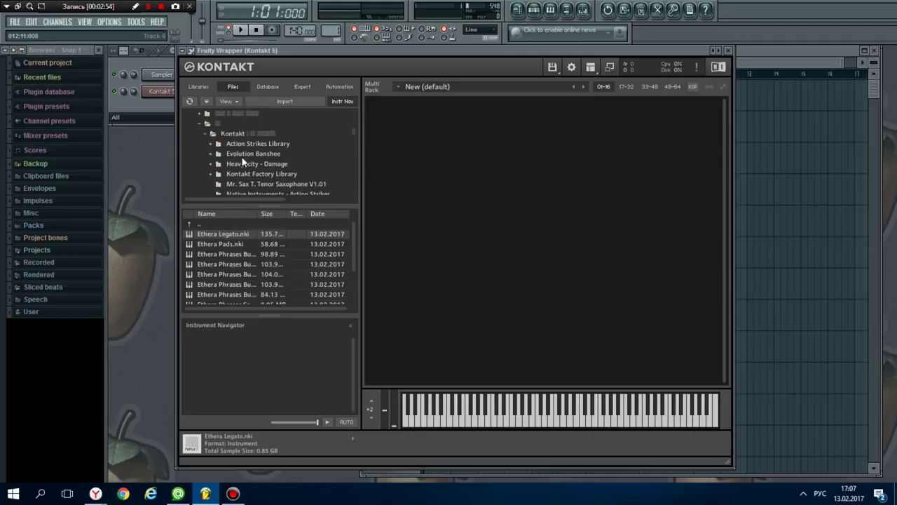
scroll(251, 147, down, 5)
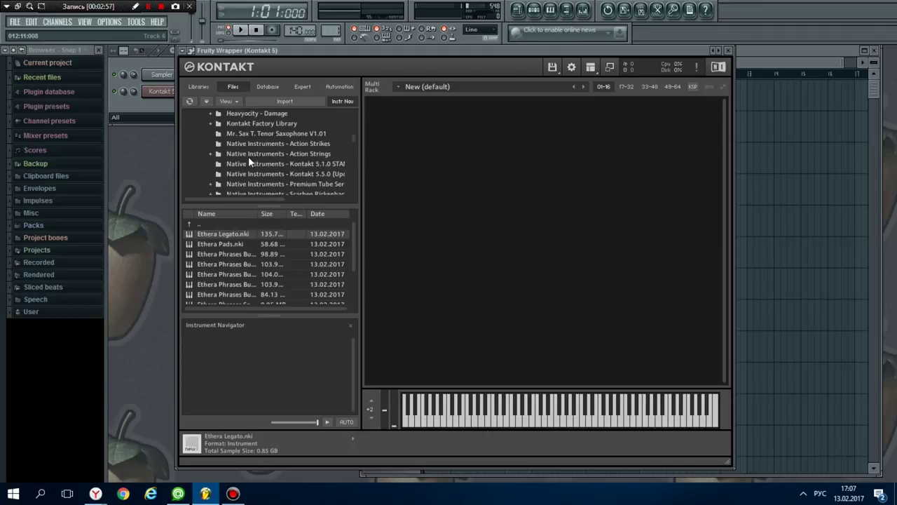
scroll(249, 160, down, 4)
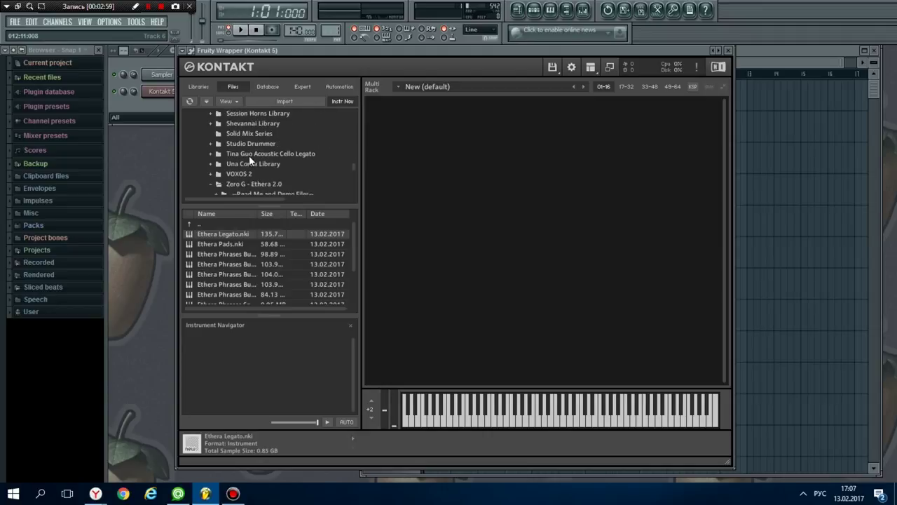
Step: List the contents of the Ethera Instruments folder inside Zero G - Ethera 2.0
click(250, 165)
click(243, 155)
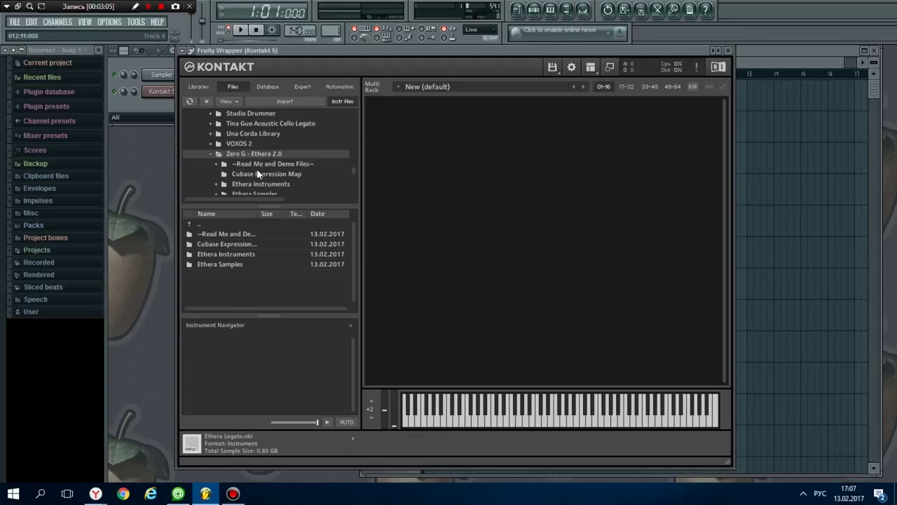
scroll(258, 174, down, 1)
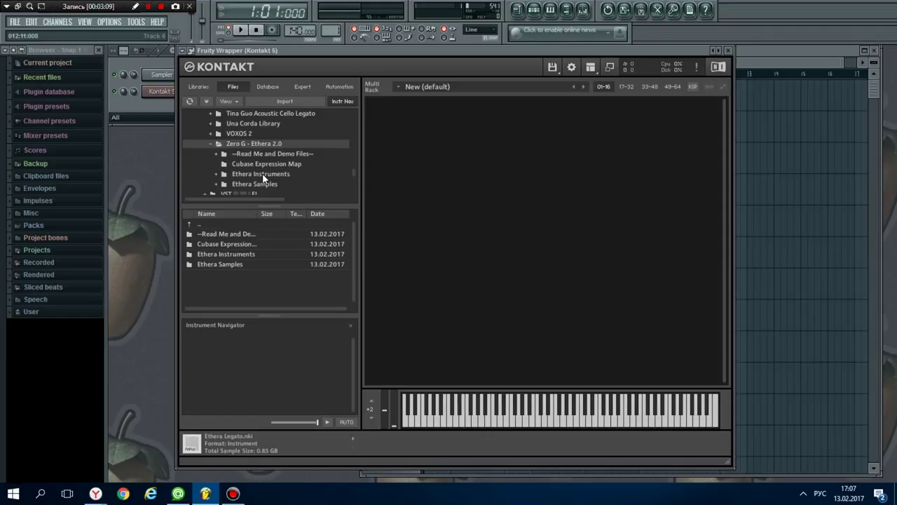
click(262, 173)
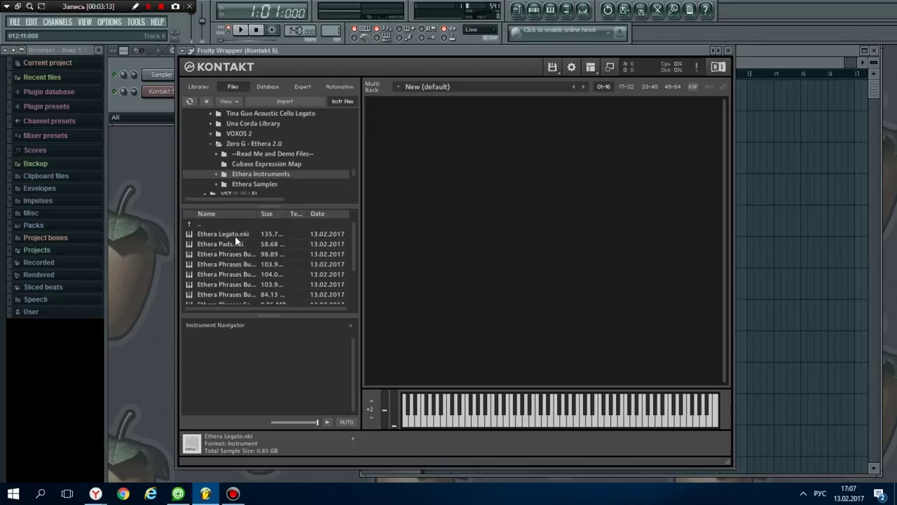
mouse_move(353, 244)
mouse_down()
mouse_move(351, 287)
mouse_move(350, 237)
mouse_up()
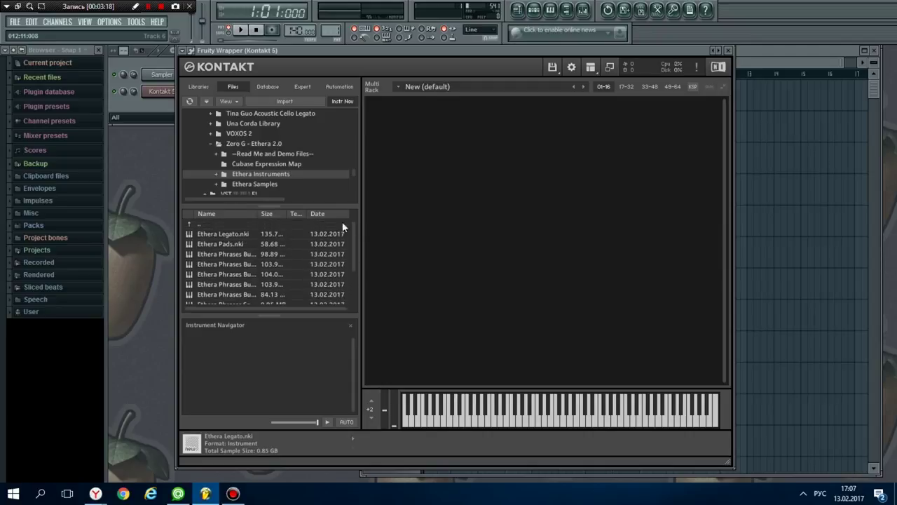
Step: Load Ethera Legato.nki into the rack and audition it with a few notes on the virtual keyboard
click(213, 236)
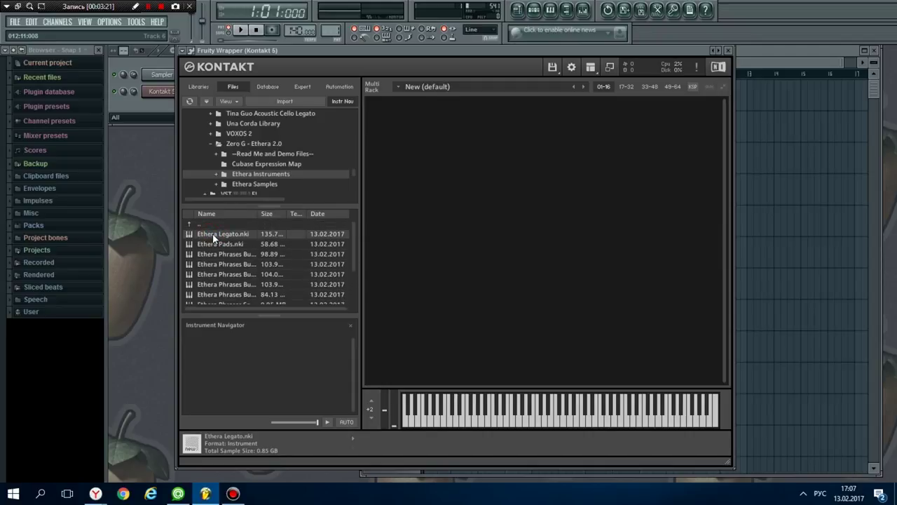
double_click(211, 234)
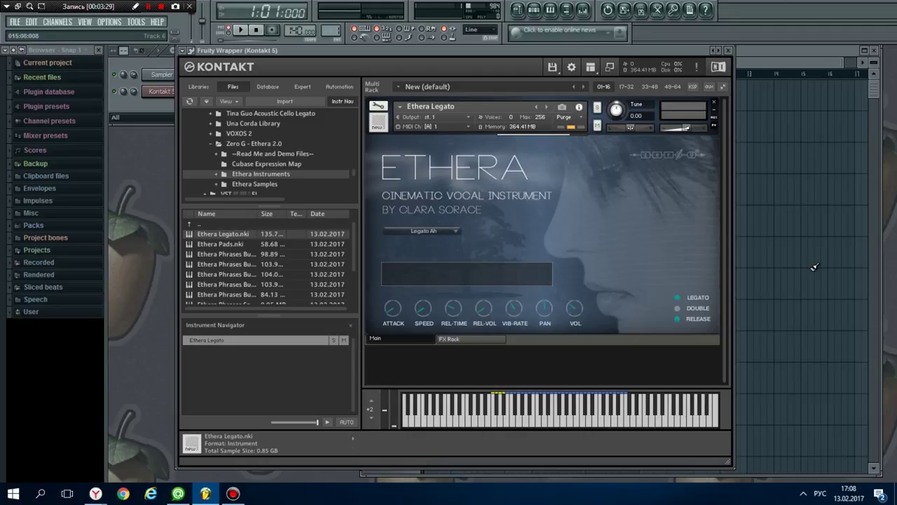
click(550, 421)
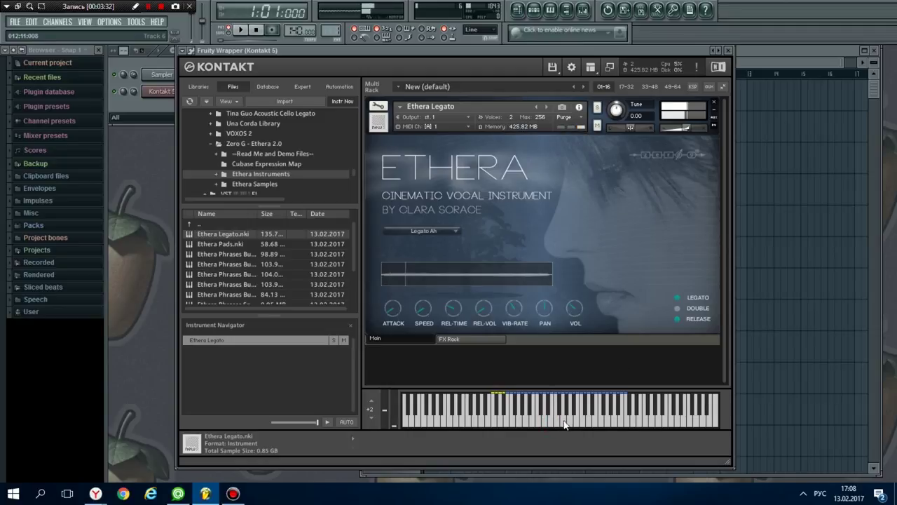
click(567, 423)
click(621, 420)
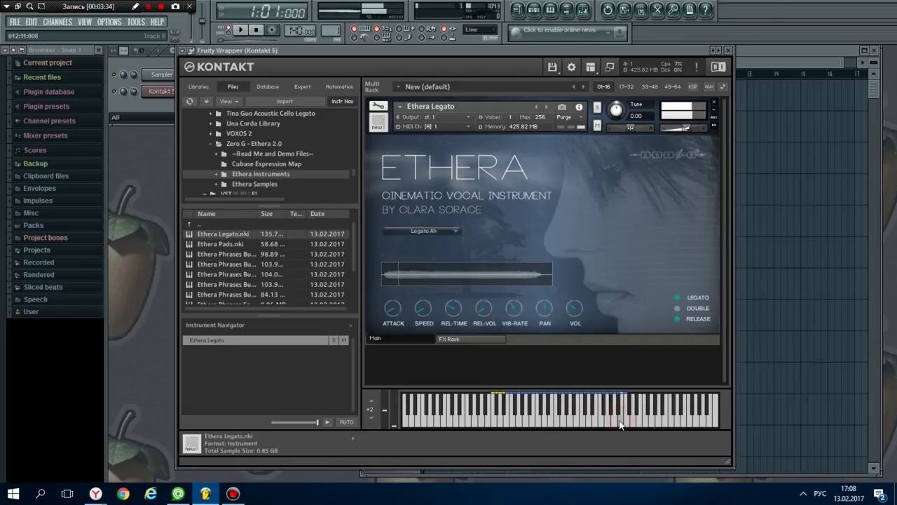
click(608, 422)
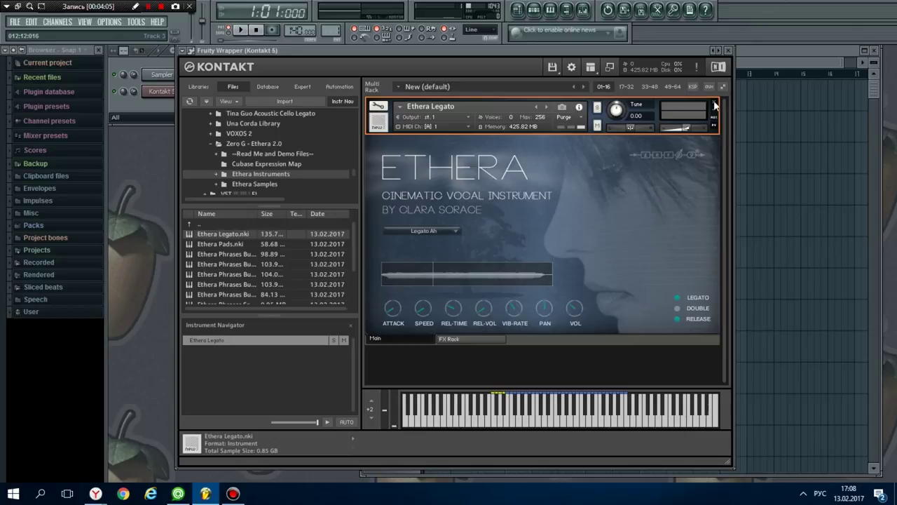
Step: Replace Ethera Legato in the rack with Ethera Pads.nki and audition it with a few notes
click(714, 102)
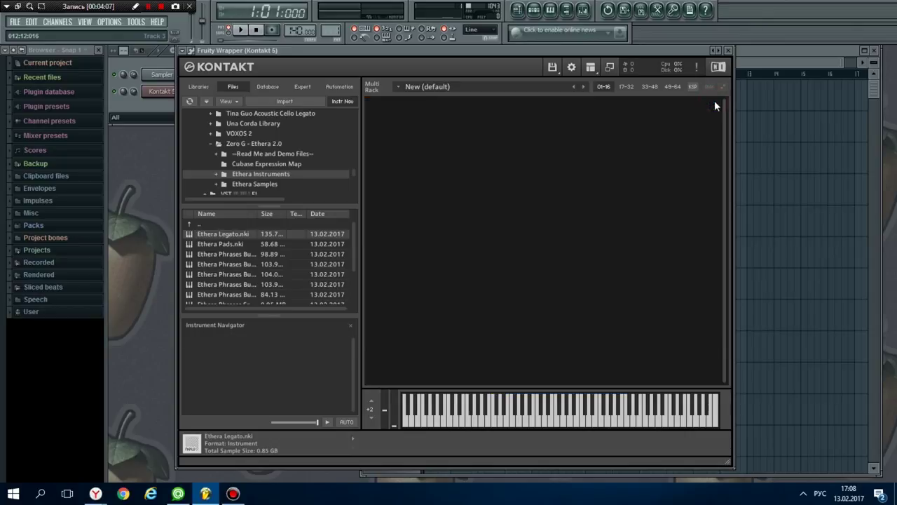
click(212, 245)
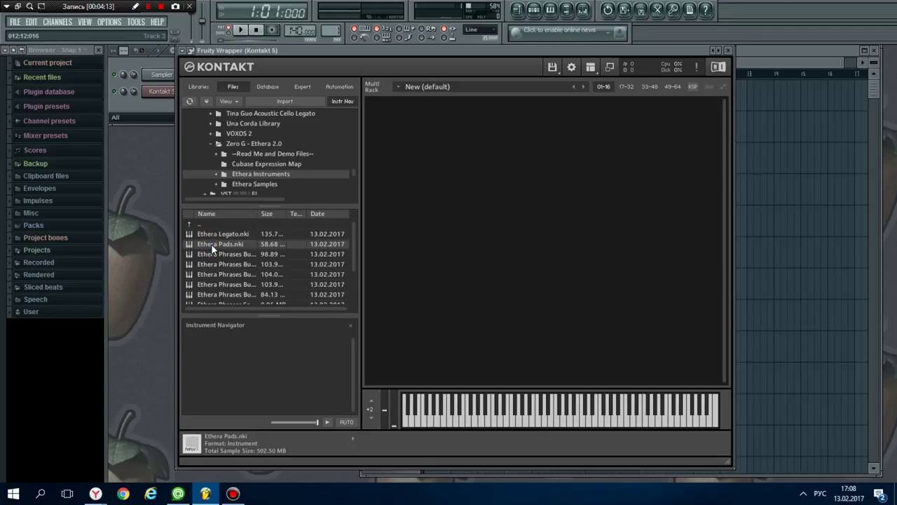
double_click(212, 245)
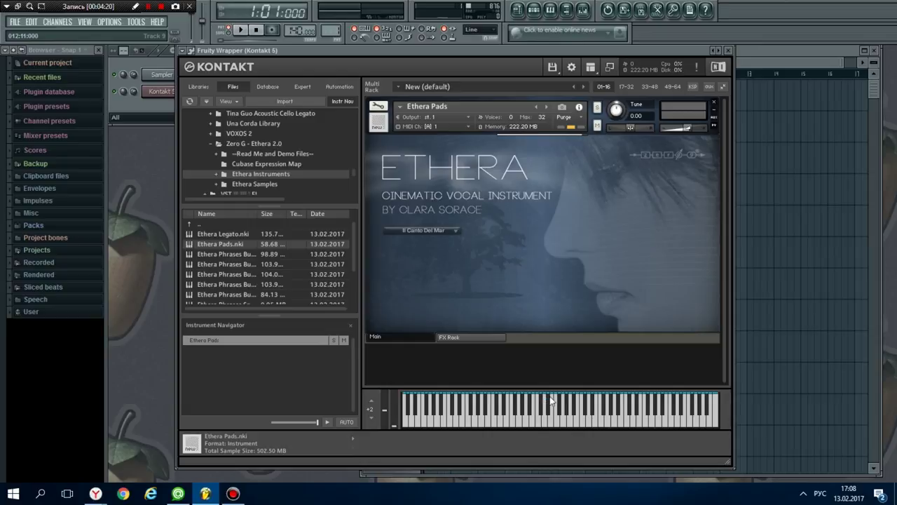
click(546, 421)
click(588, 421)
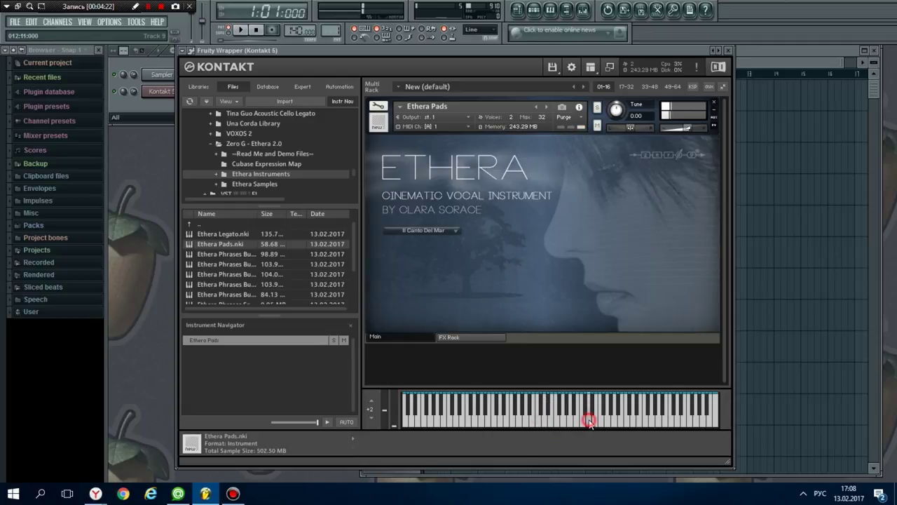
click(643, 420)
Step: Remove Ethera Pads from the rack and load Ethera Phrases Builder Legato TM.nki instead
click(713, 102)
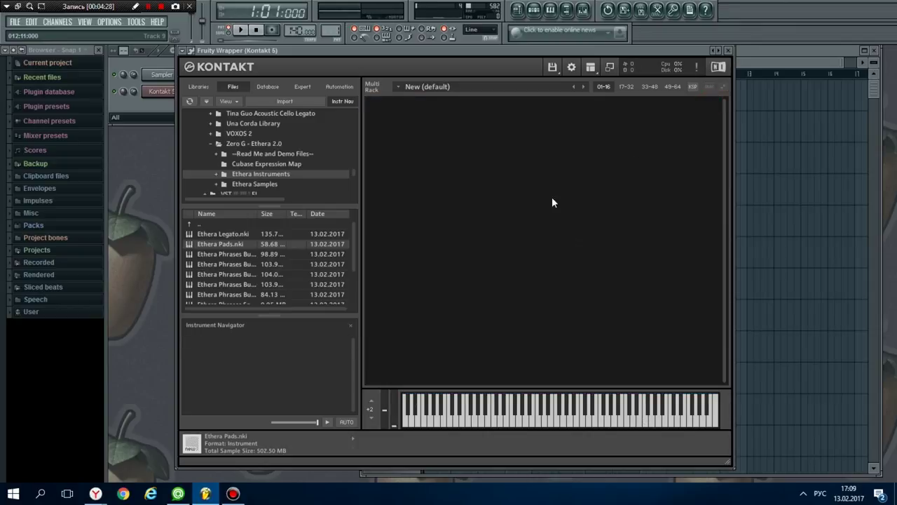
click(211, 255)
click(212, 265)
click(215, 274)
click(219, 284)
click(219, 275)
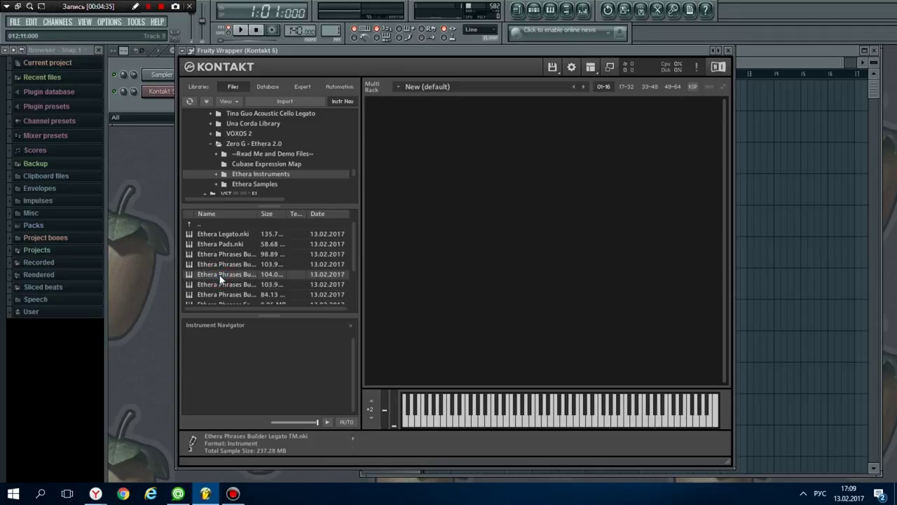
double_click(220, 276)
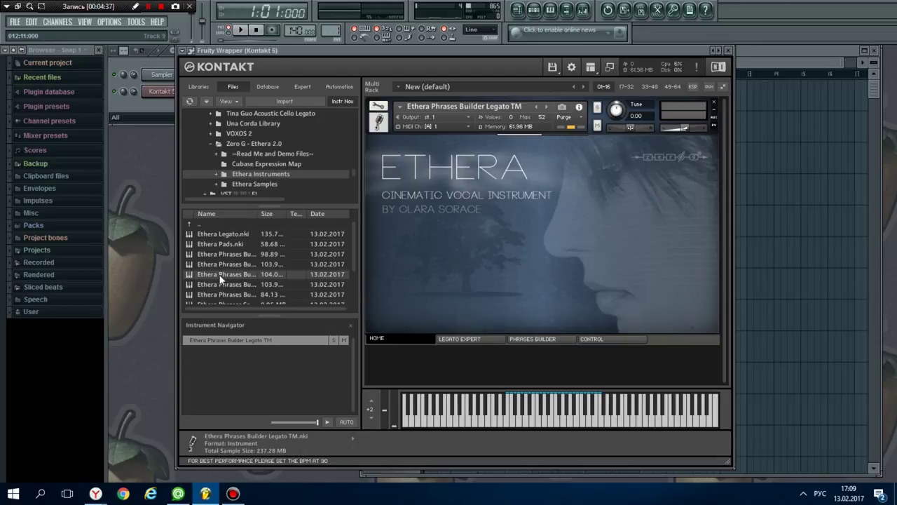
Step: Audition Ethera Phrases Builder Legato TM by playing several notes on the virtual keyboard
click(544, 421)
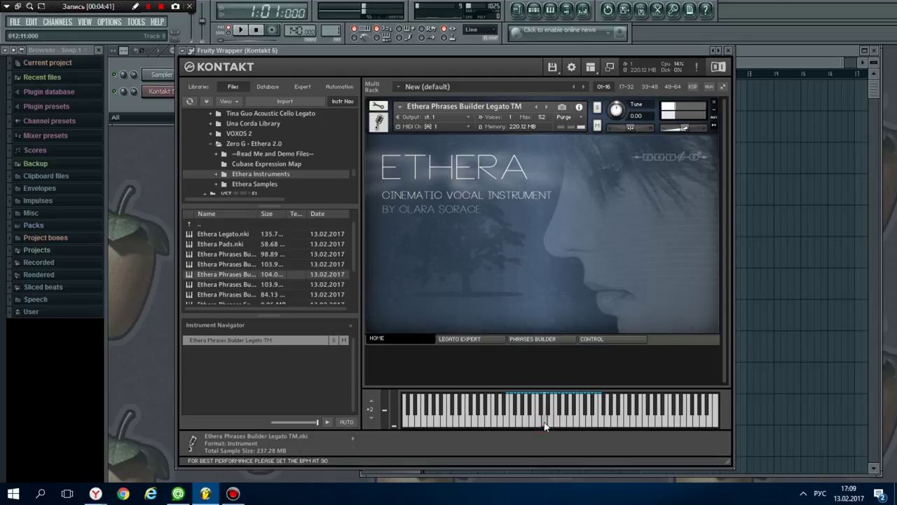
click(565, 422)
click(569, 422)
click(579, 422)
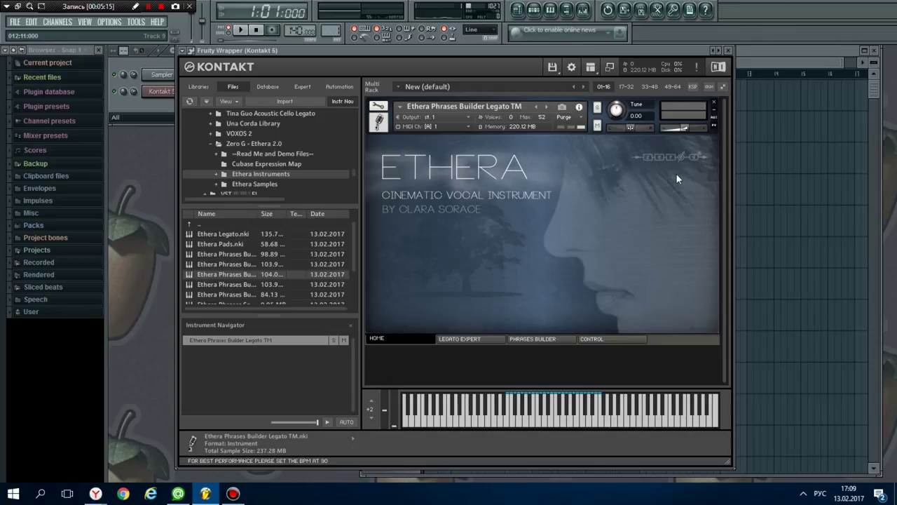
Step: Open Kontakt's version and credits information
click(716, 68)
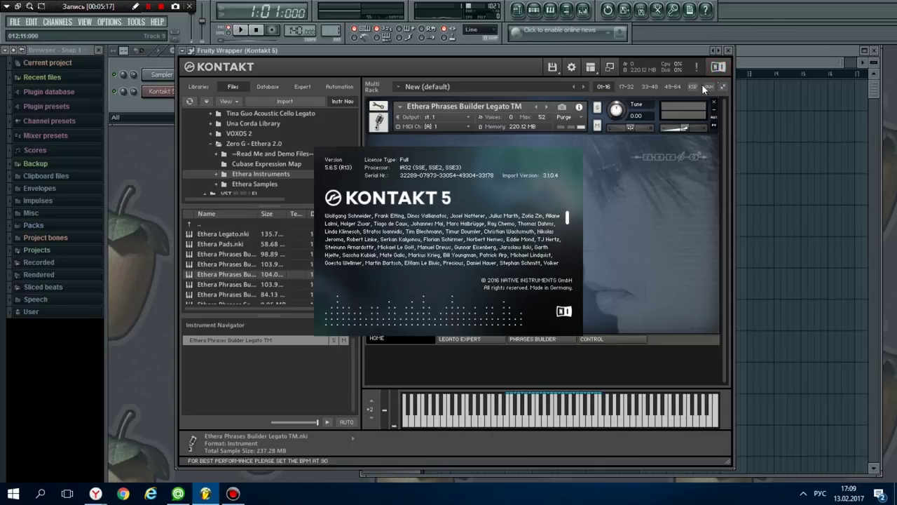